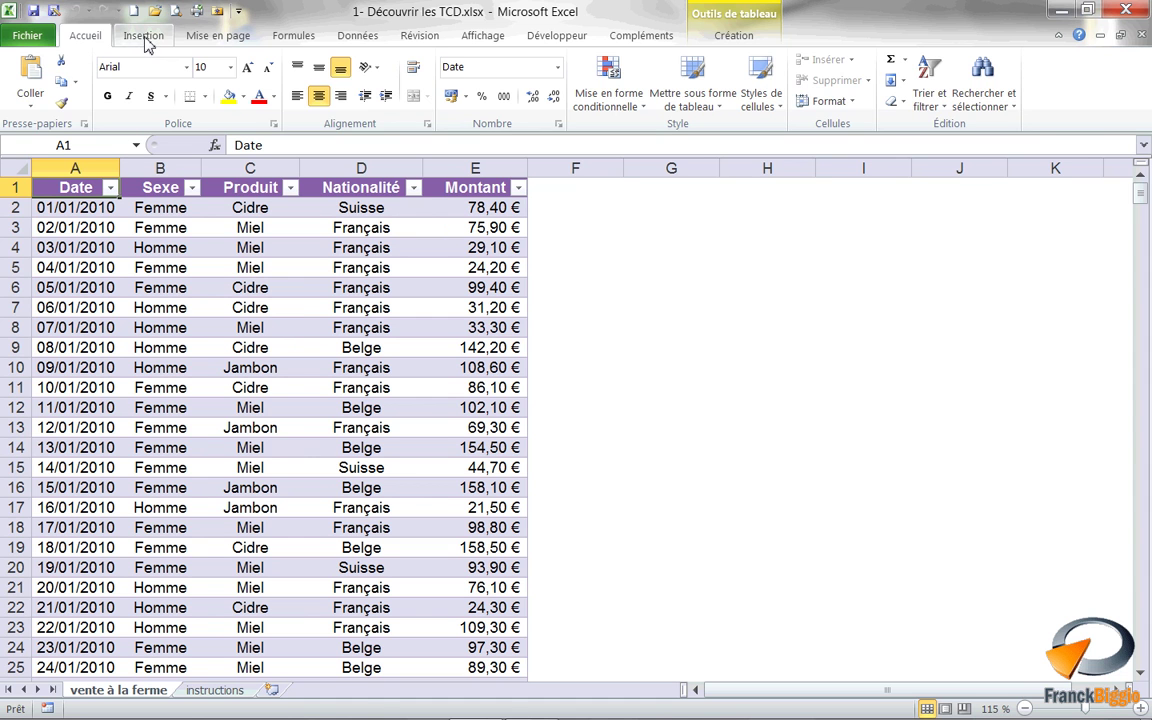
Step: Insert a pivot table from Liste_des_ventes on a new worksheet
click(144, 37)
click(52, 68)
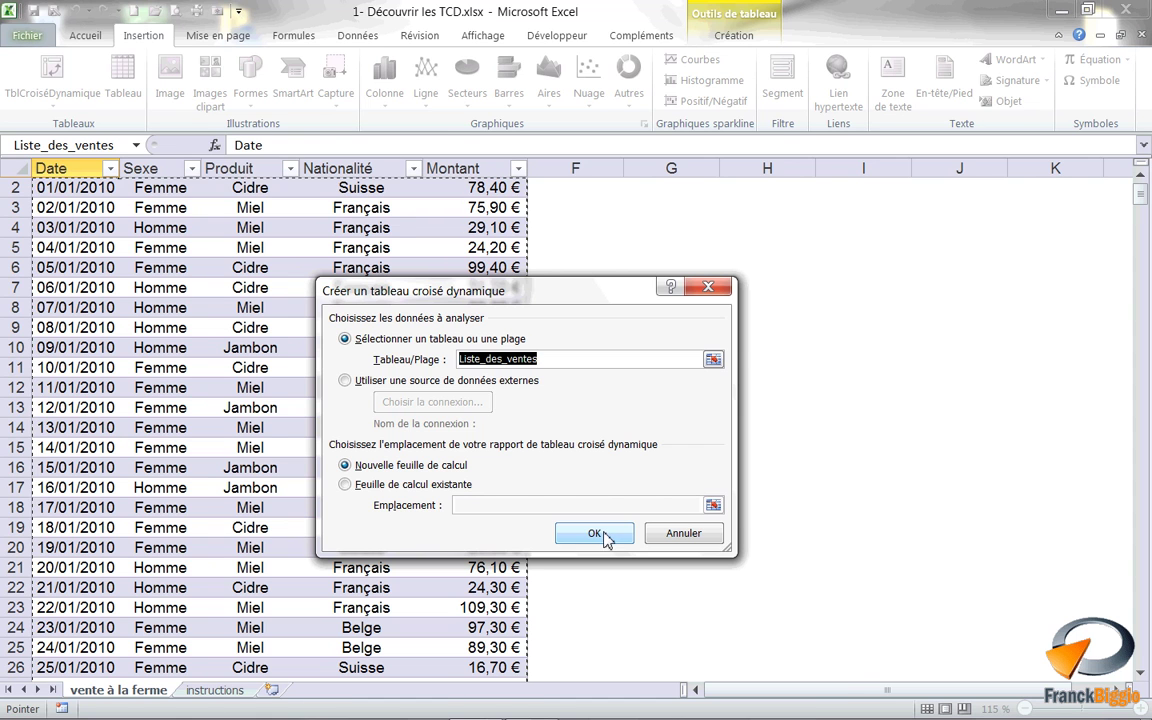
click(600, 533)
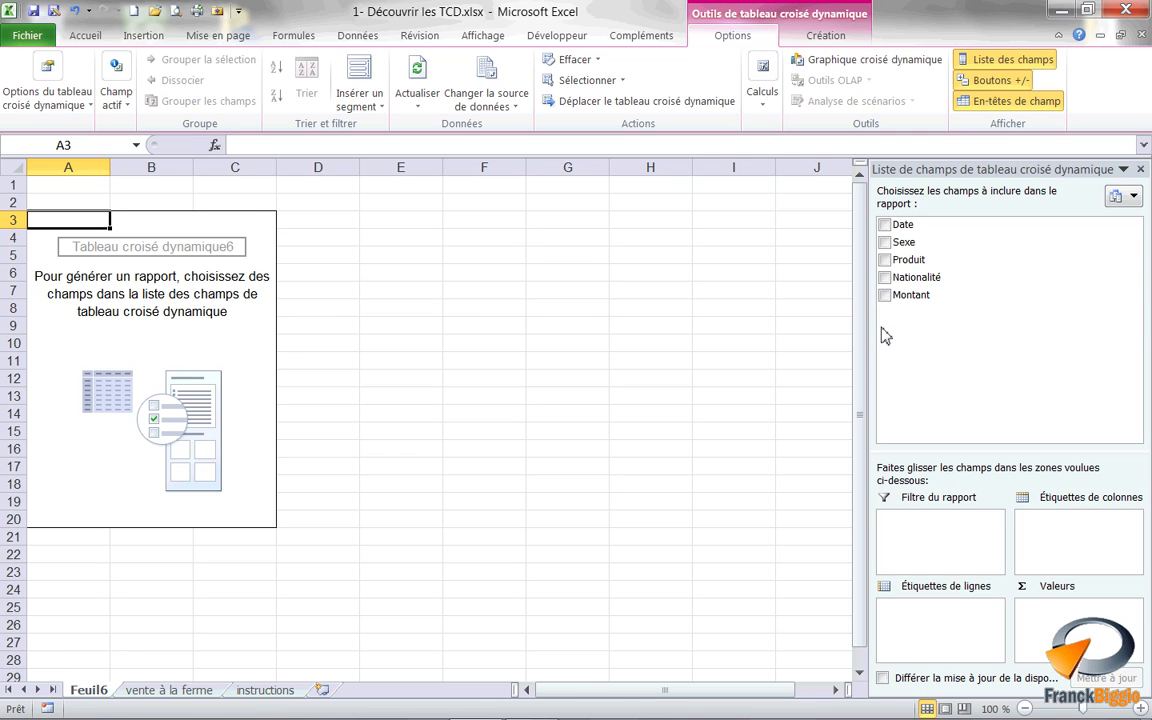
Step: Sum Montant in the values area, formatted as euro currency and renamed CA
drag(908, 298, 1095, 635)
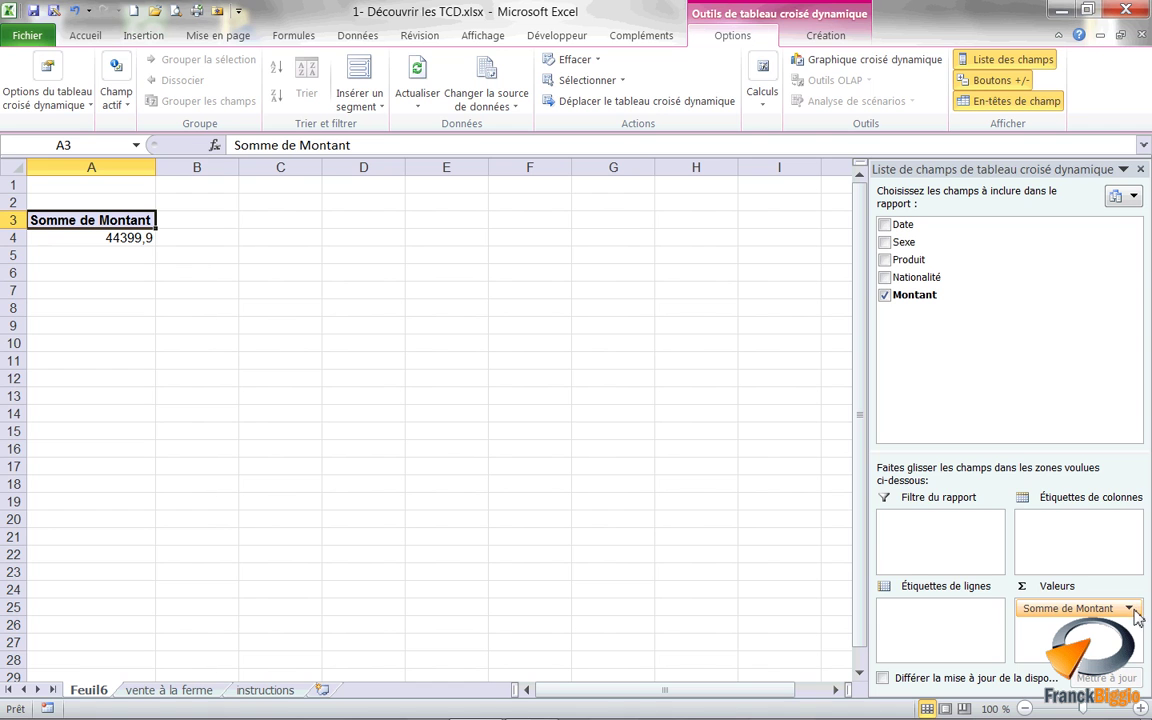
click(1130, 609)
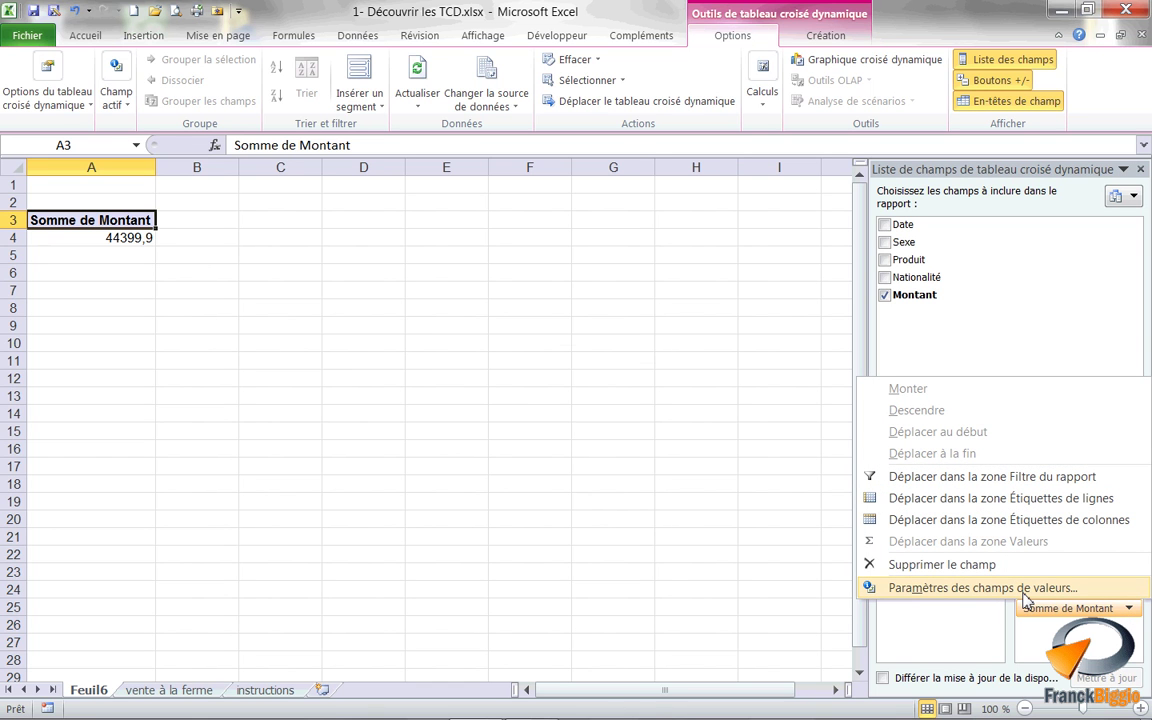
click(1027, 590)
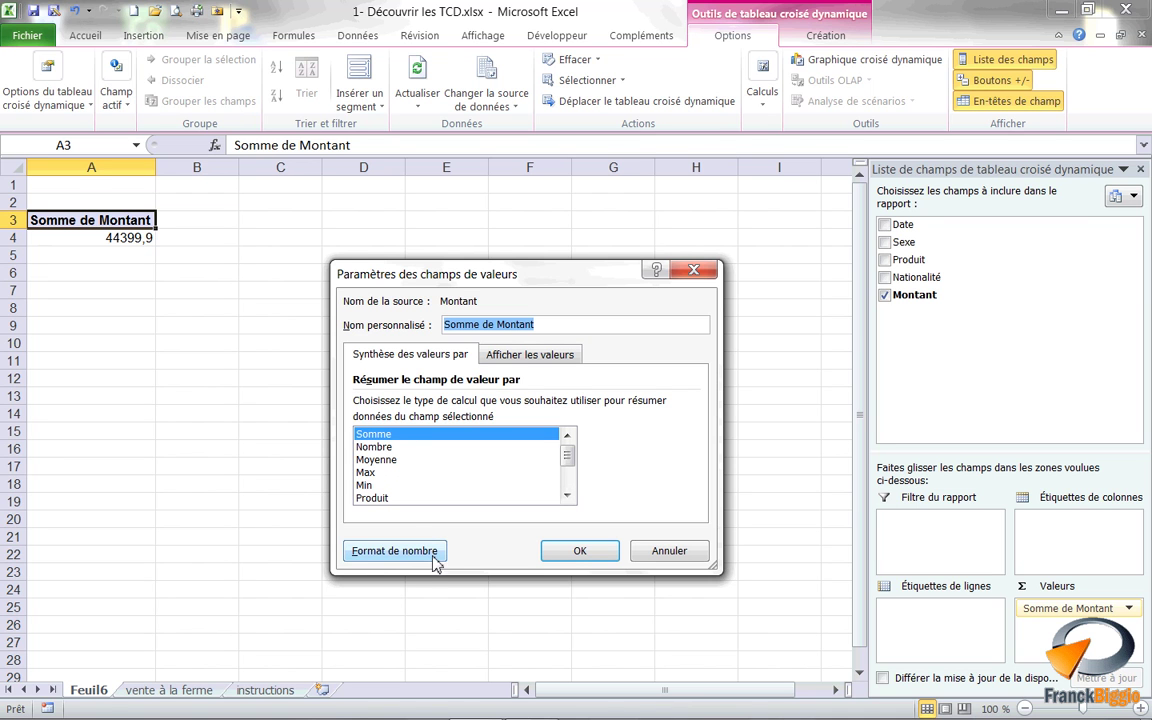
click(396, 555)
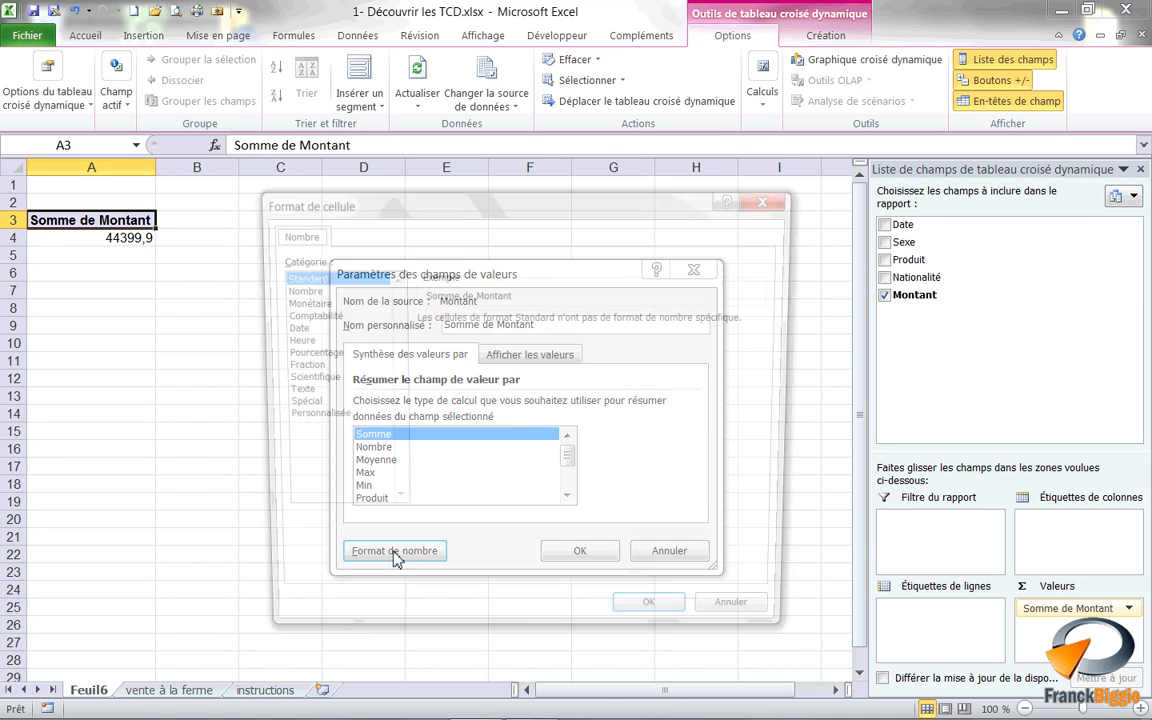
click(298, 302)
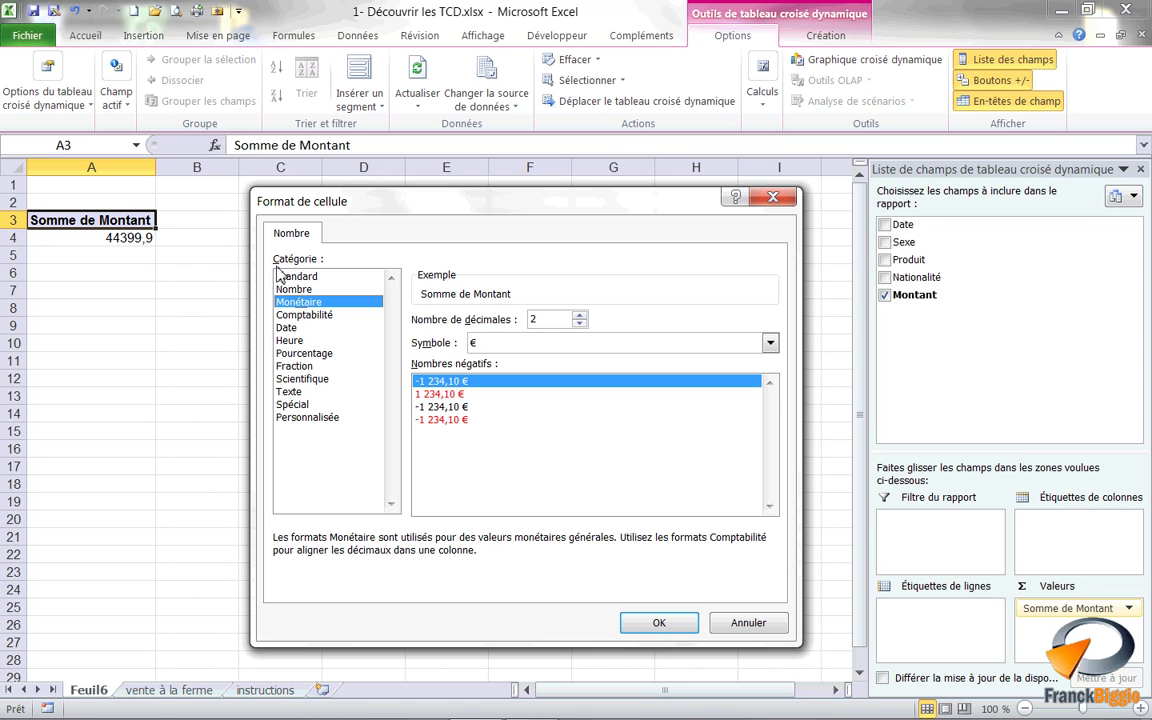
click(660, 624)
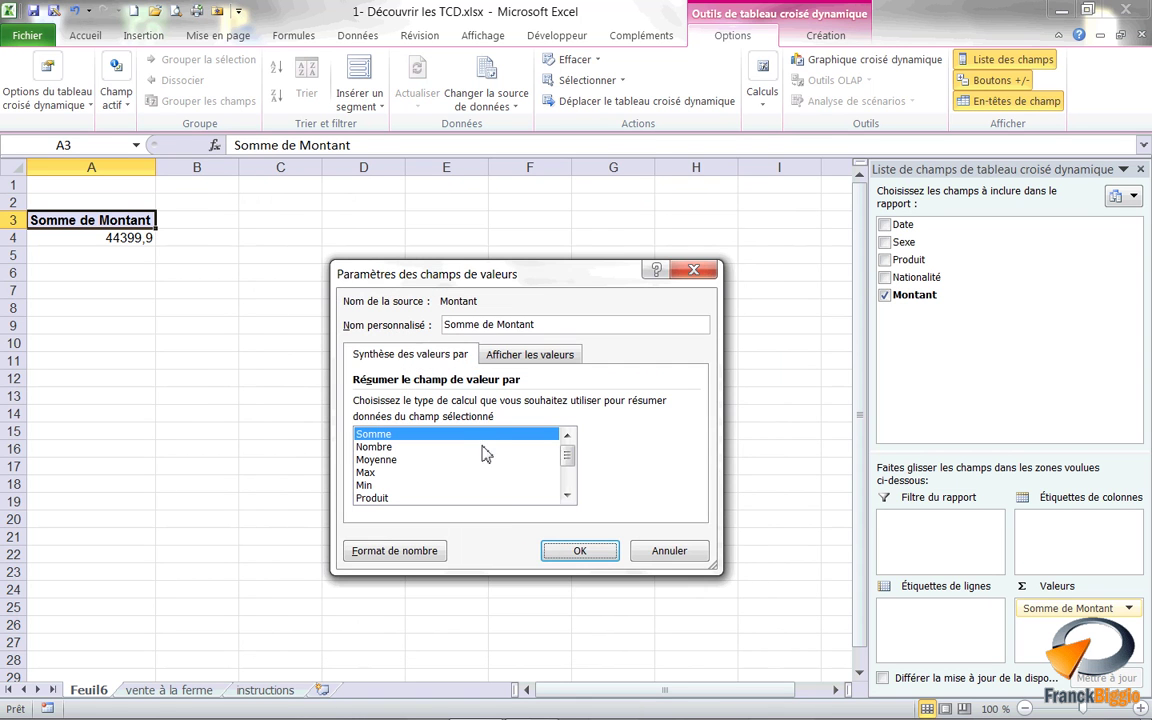
drag(540, 324, 380, 331)
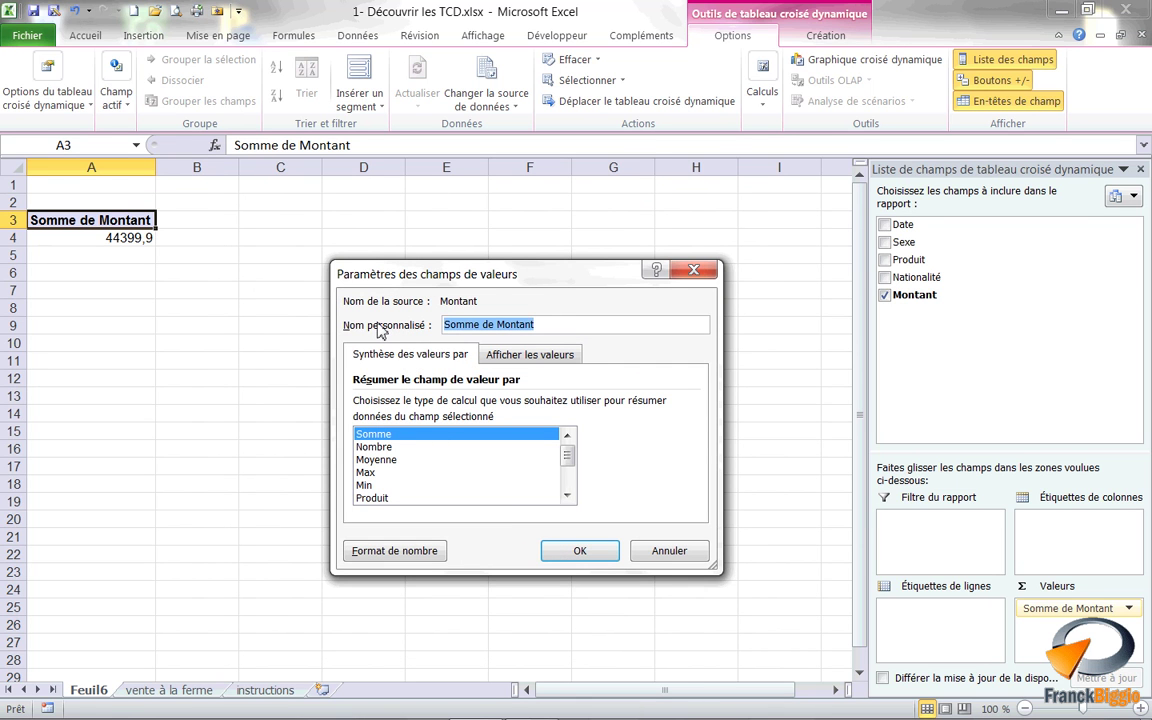
text(CA)
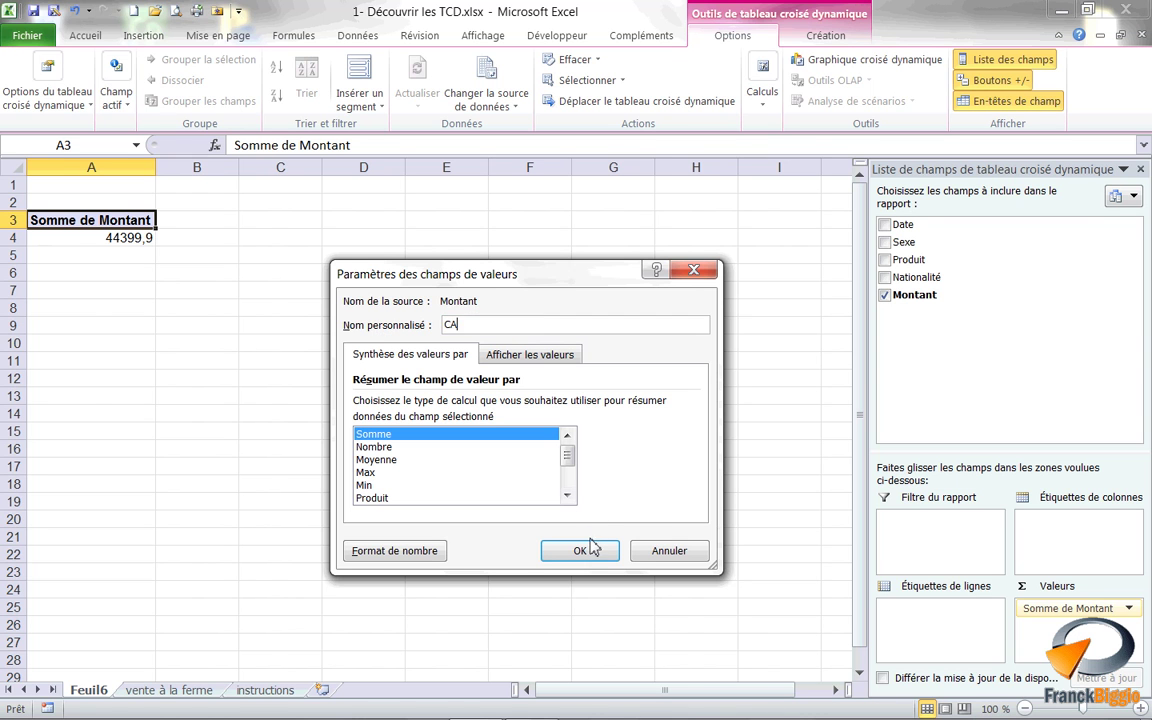
click(582, 550)
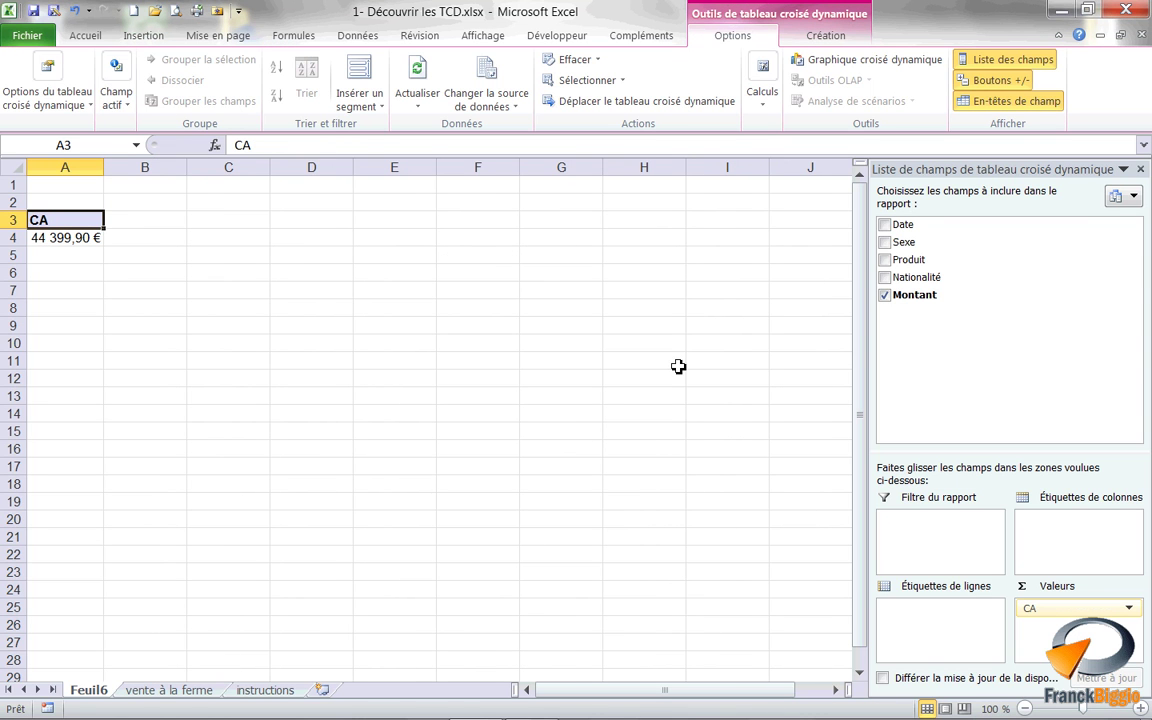
Step: Add Nationalité as row labels and sort Belge, Français, Suisse alphabetically A to Z
mouse_move(916, 277)
mouse_down()
mouse_move(950, 378)
mouse_move(930, 612)
mouse_up()
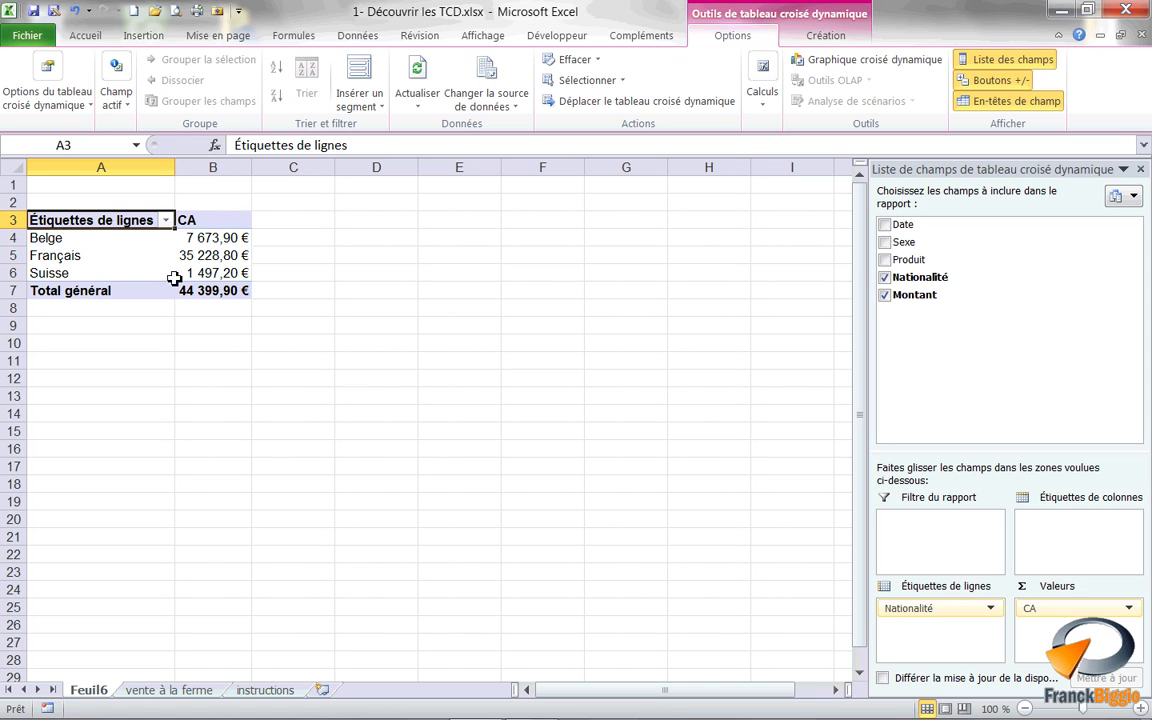
click(166, 221)
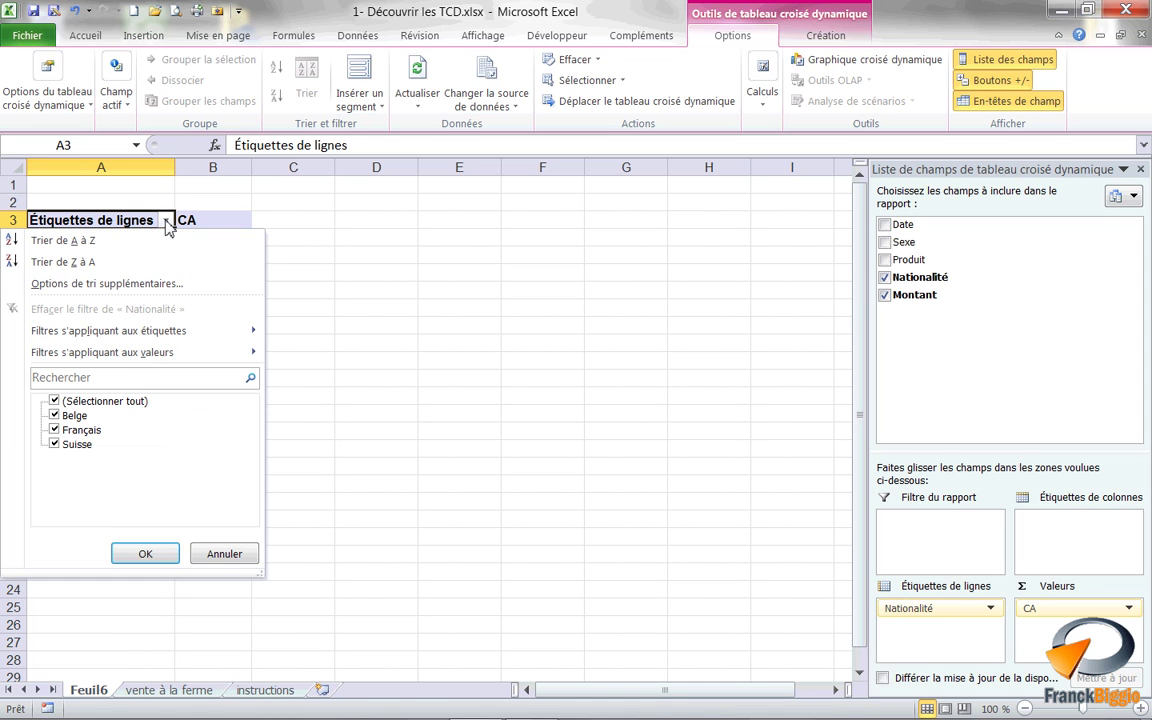
click(80, 242)
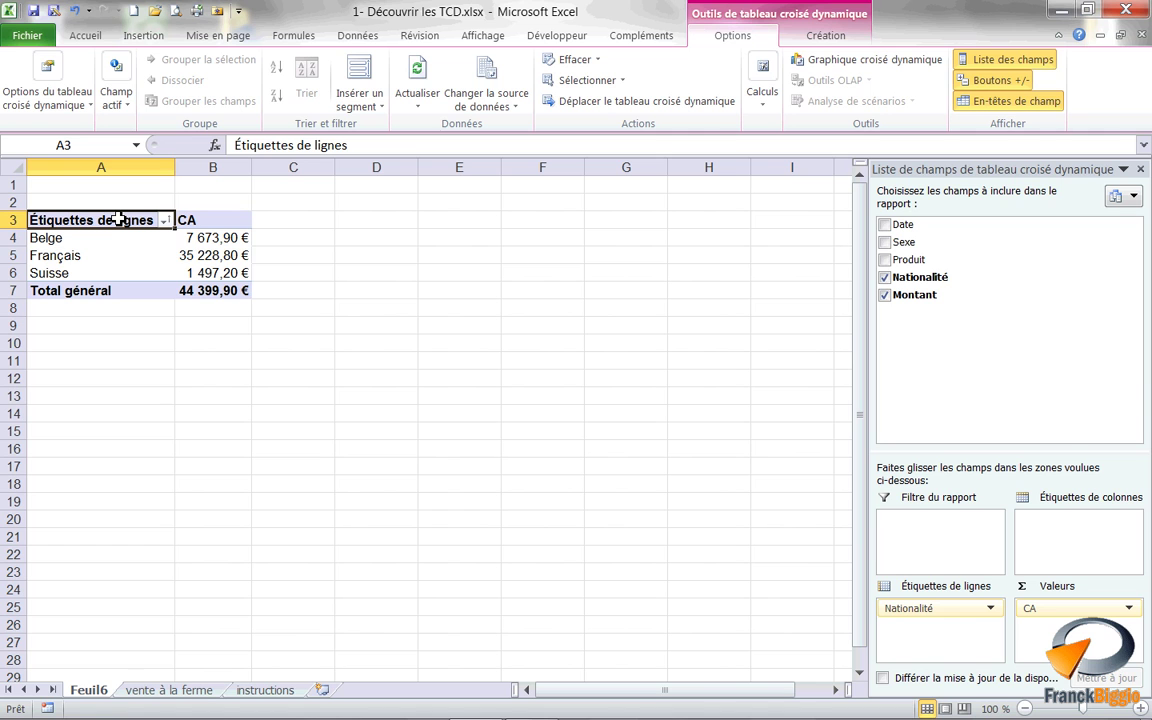
mouse_move(186, 229)
click(164, 220)
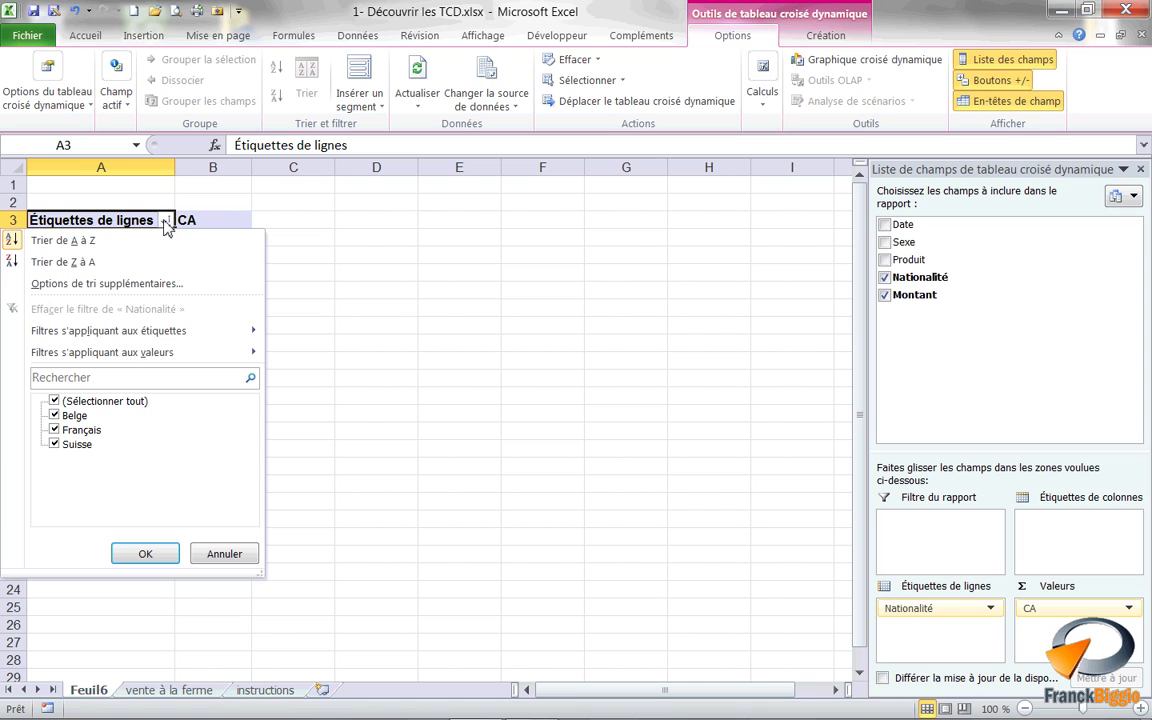
click(164, 221)
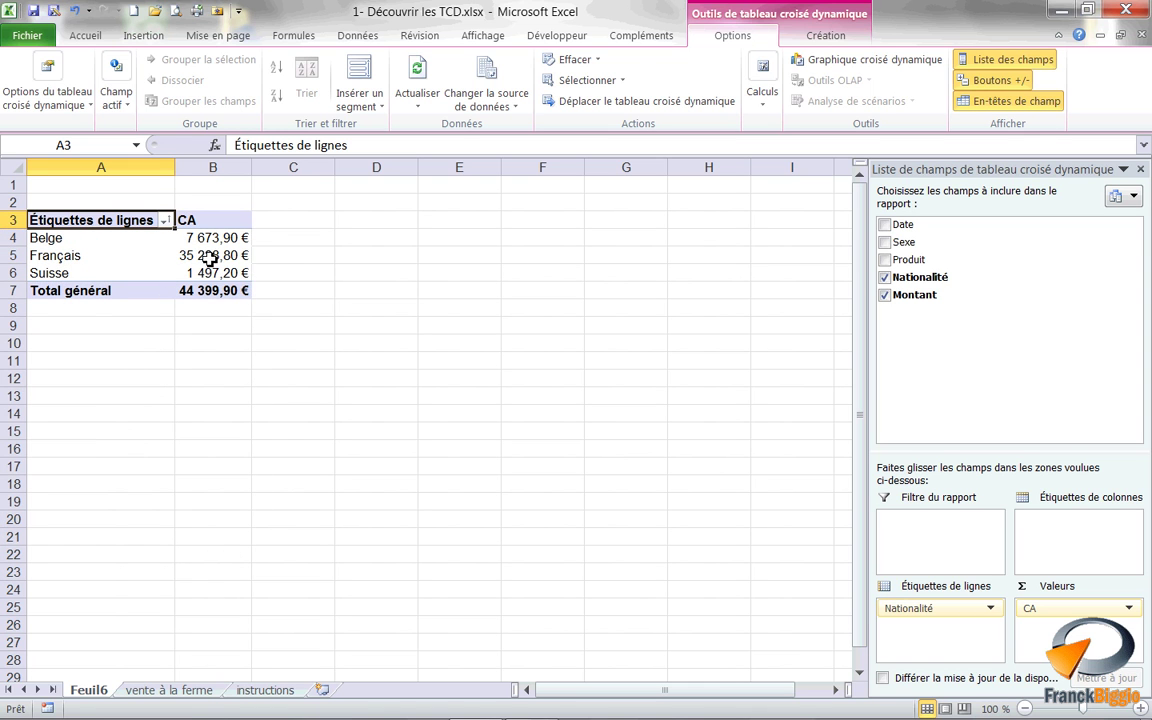
mouse_move(208, 262)
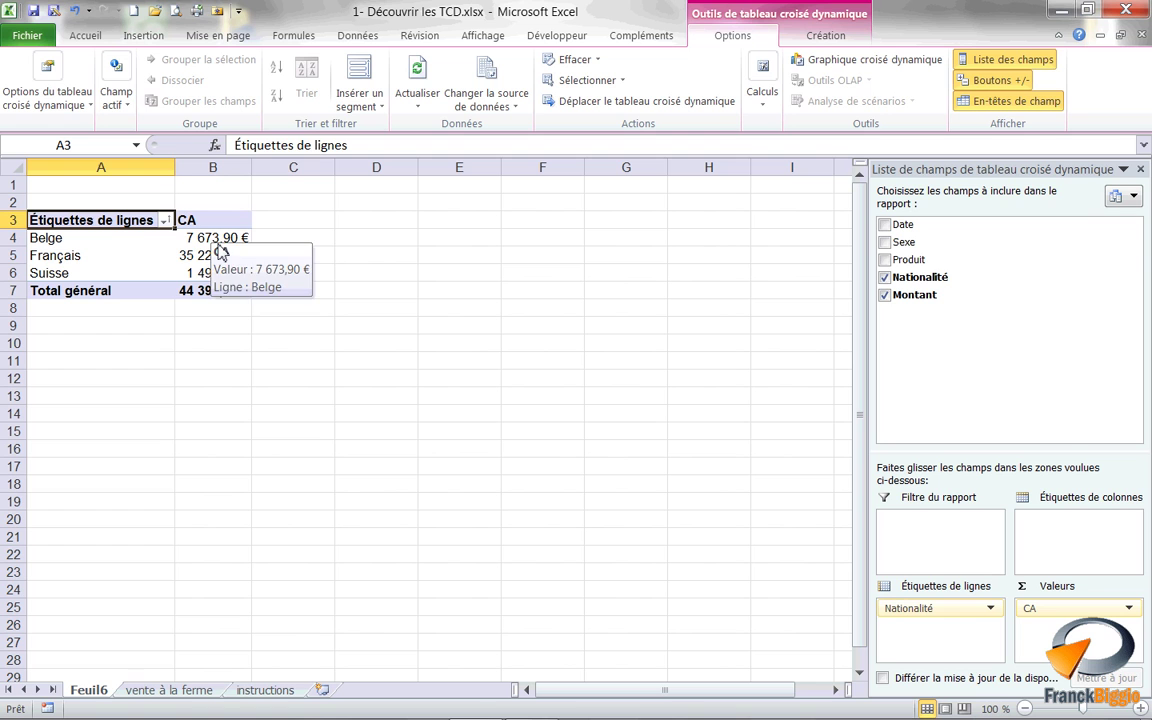
Step: Sort nationalities by CA largest to smallest: Français, Belge, then Suisse
click(210, 257)
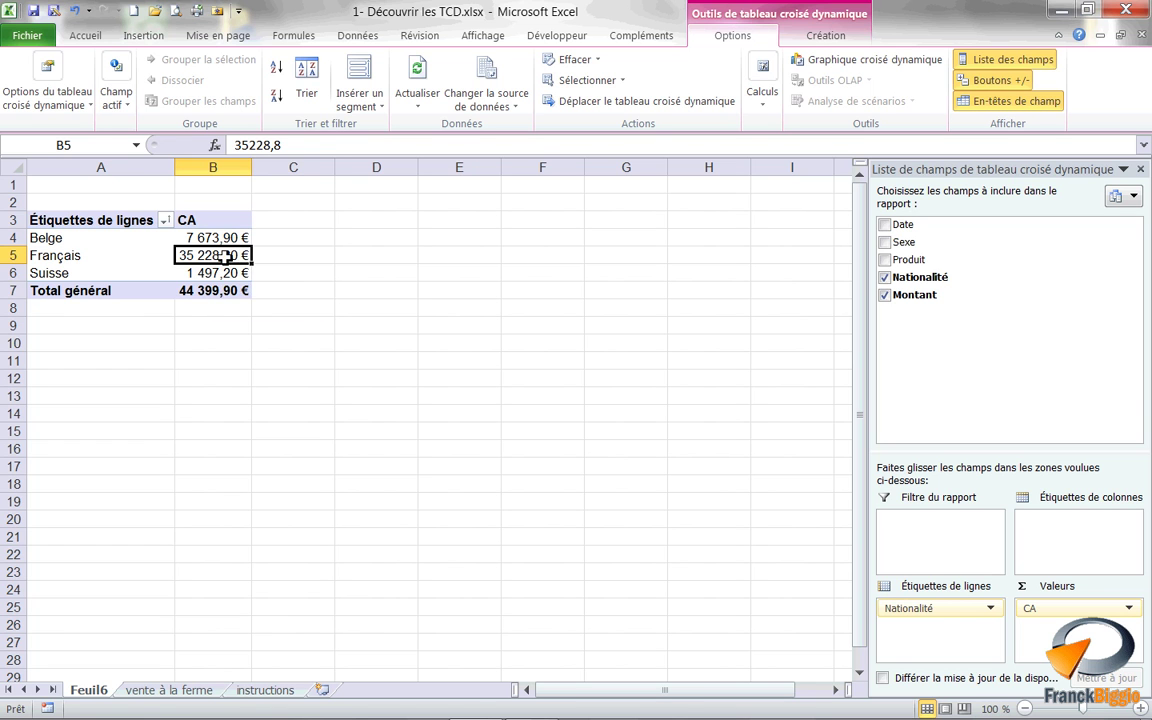
mouse_move(225, 278)
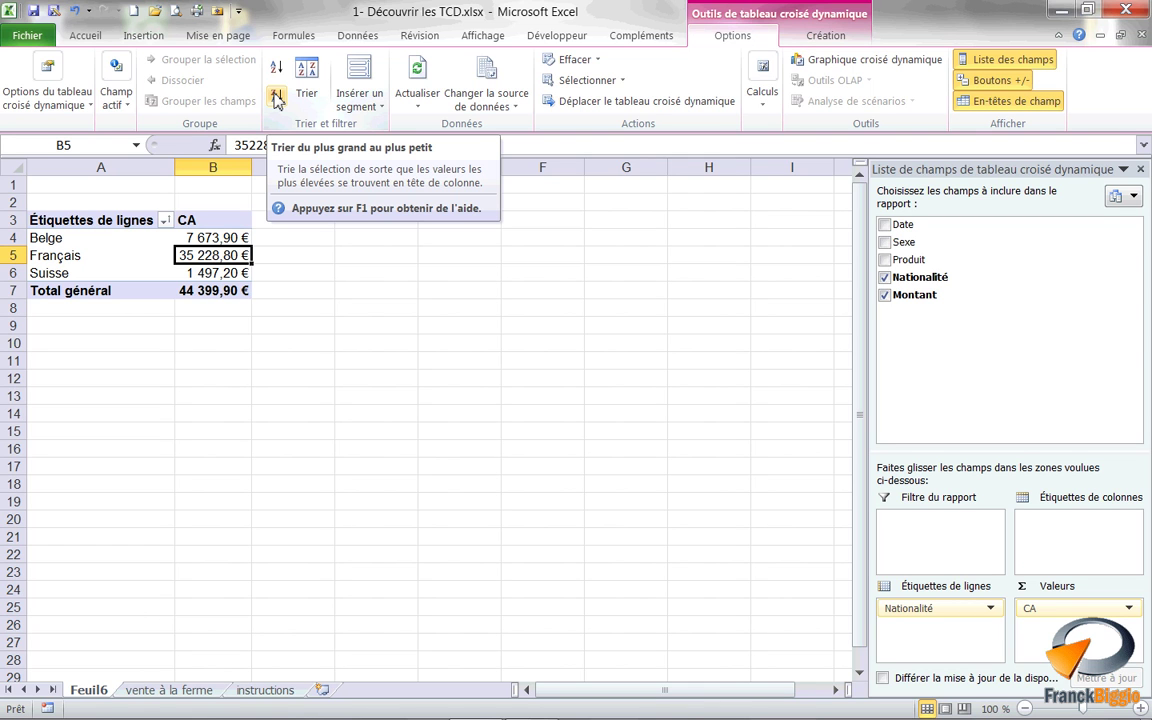
click(277, 100)
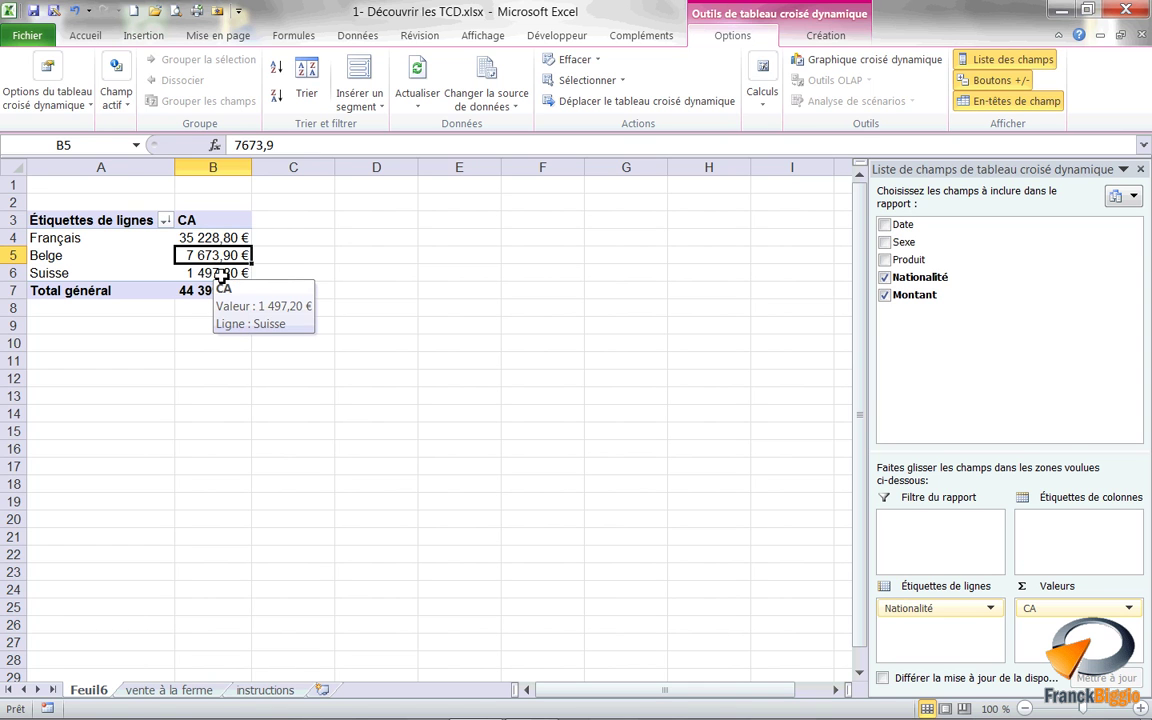
drag(213, 238, 236, 273)
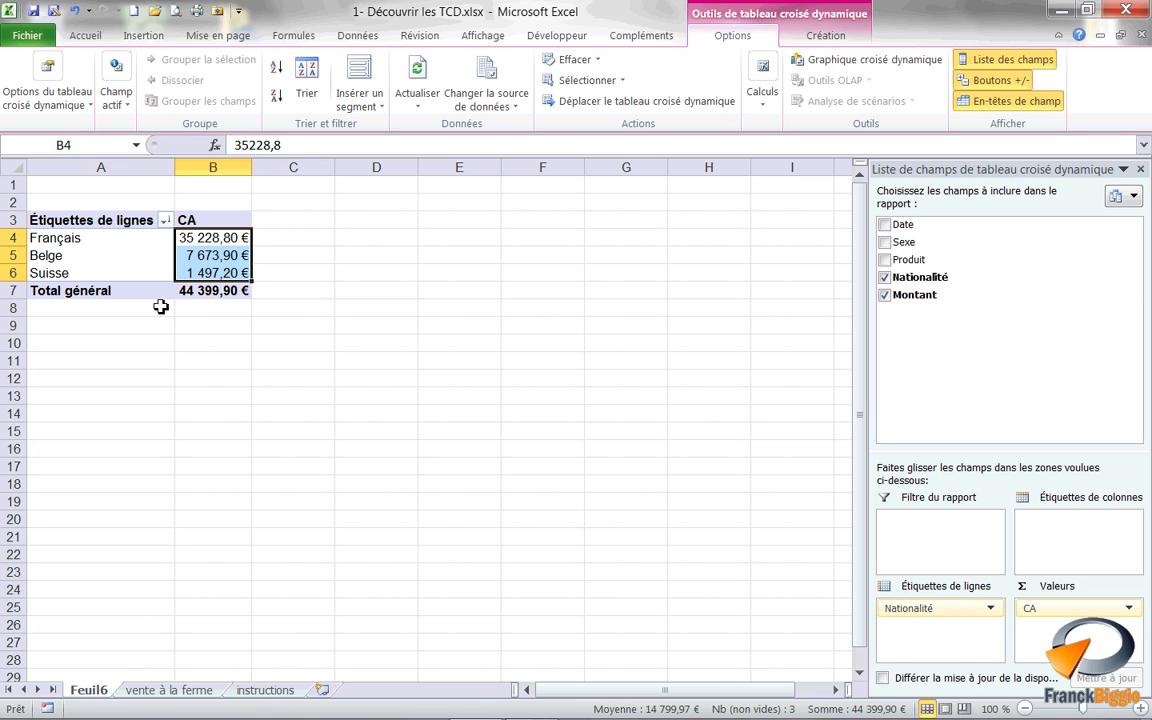
click(210, 258)
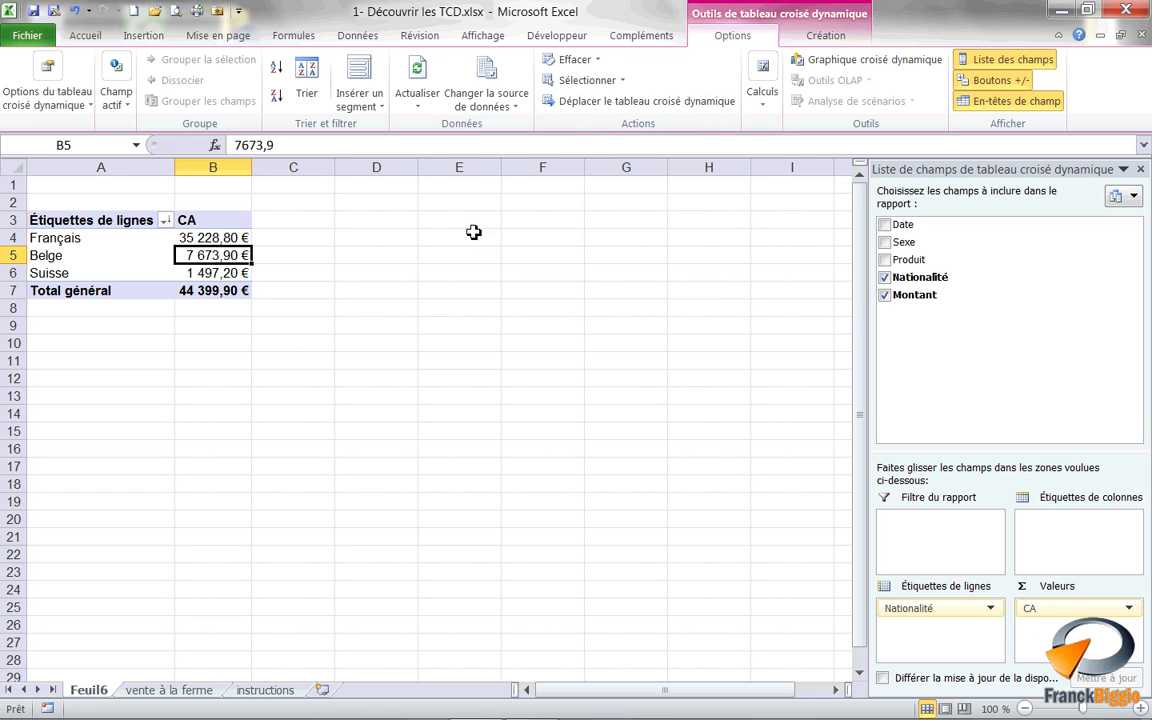
Step: Apply the purple medium pivot table style
click(826, 38)
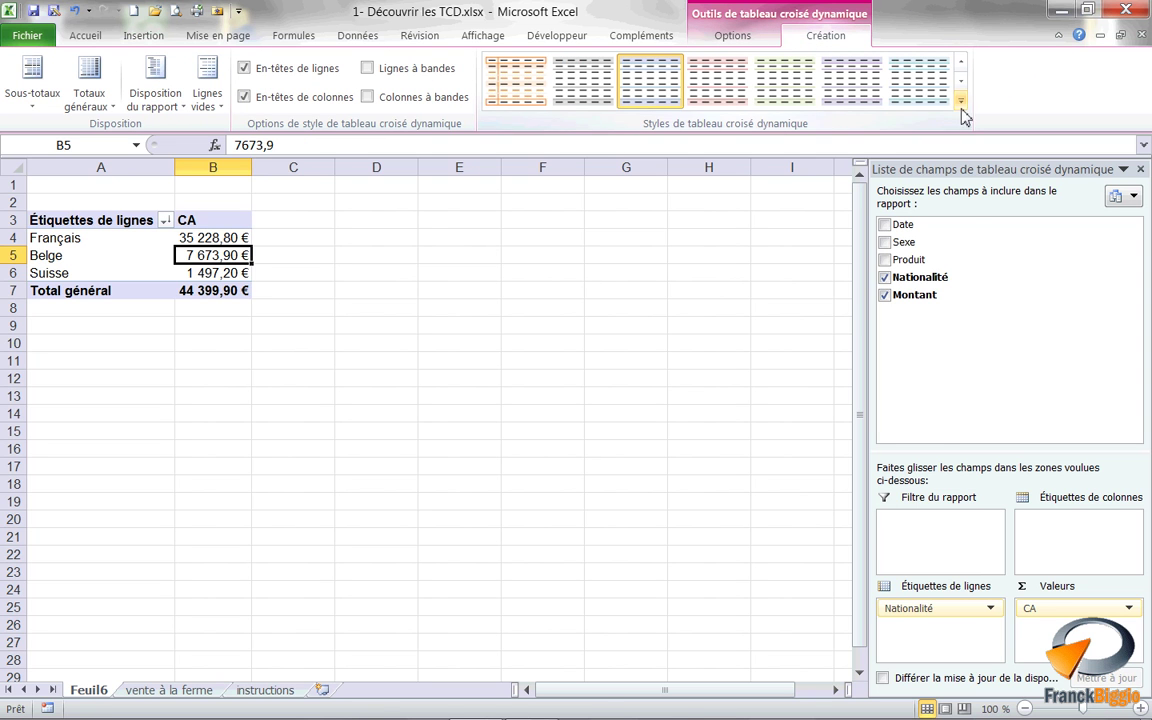
click(963, 110)
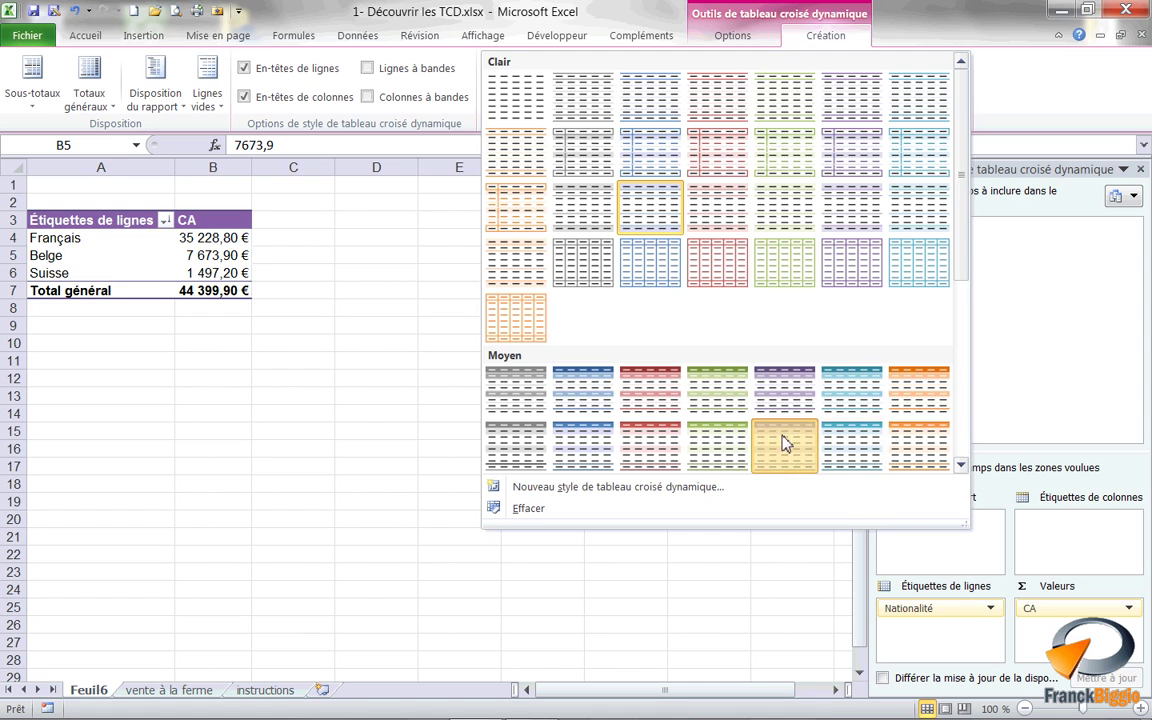
click(790, 442)
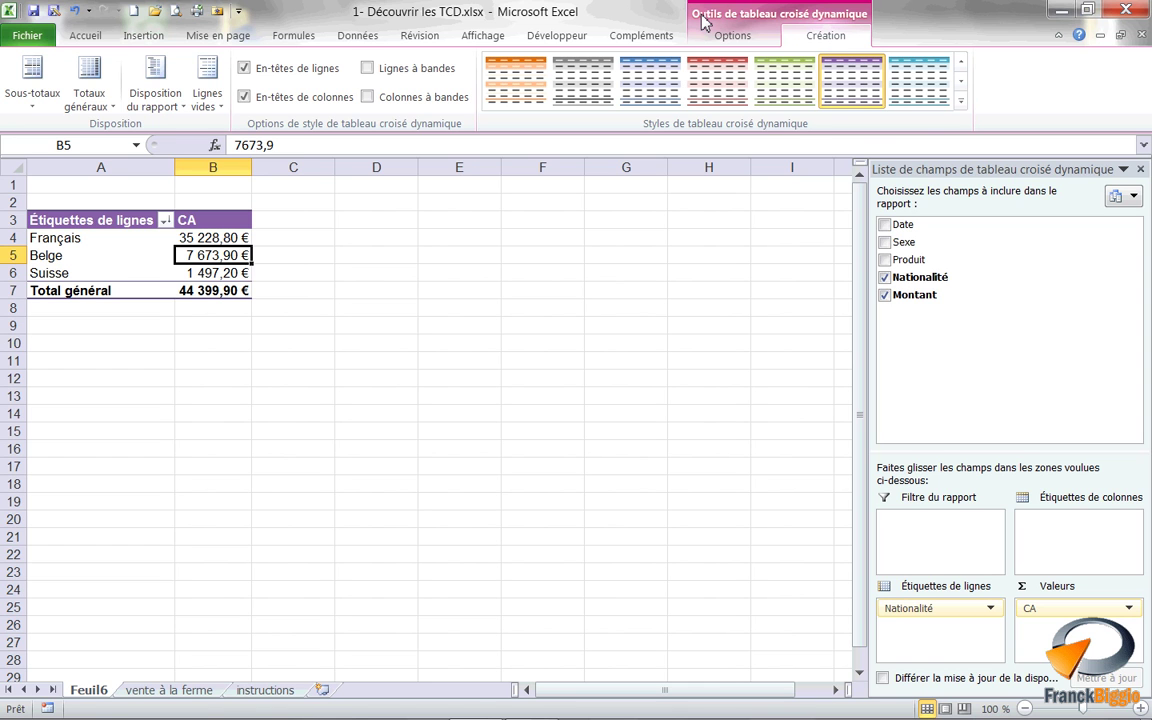
click(717, 35)
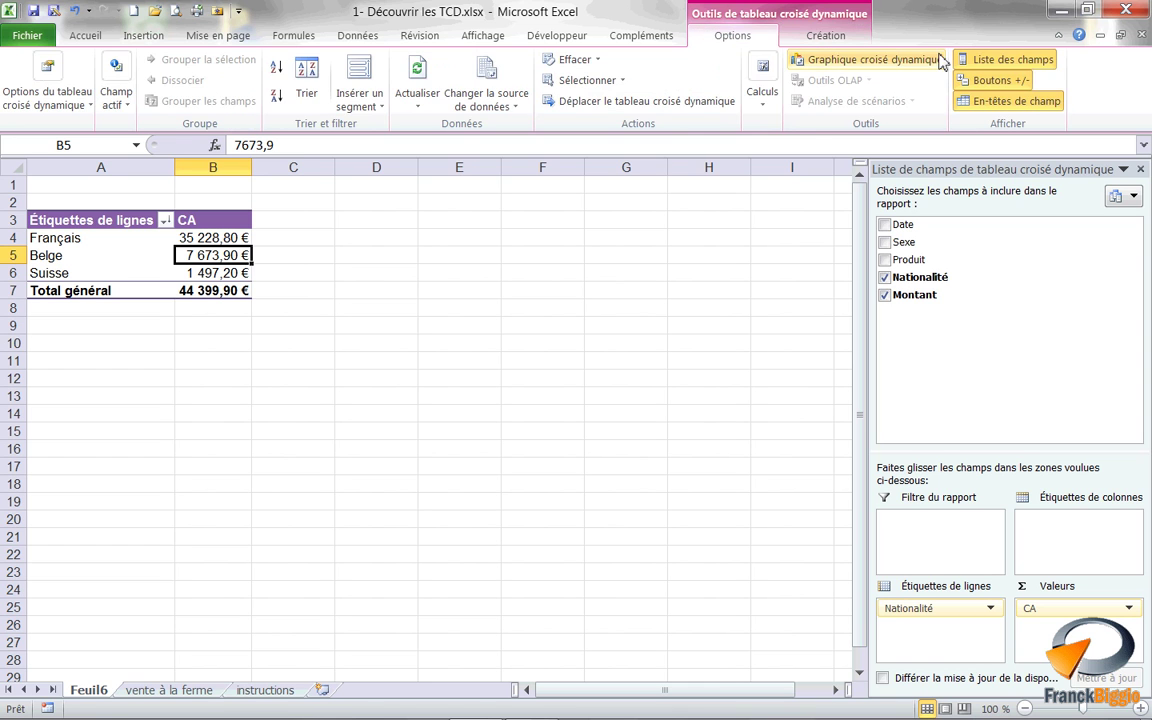
Step: Turn off the field list and field headers, leaving the CA total 44 399,90 €
click(972, 60)
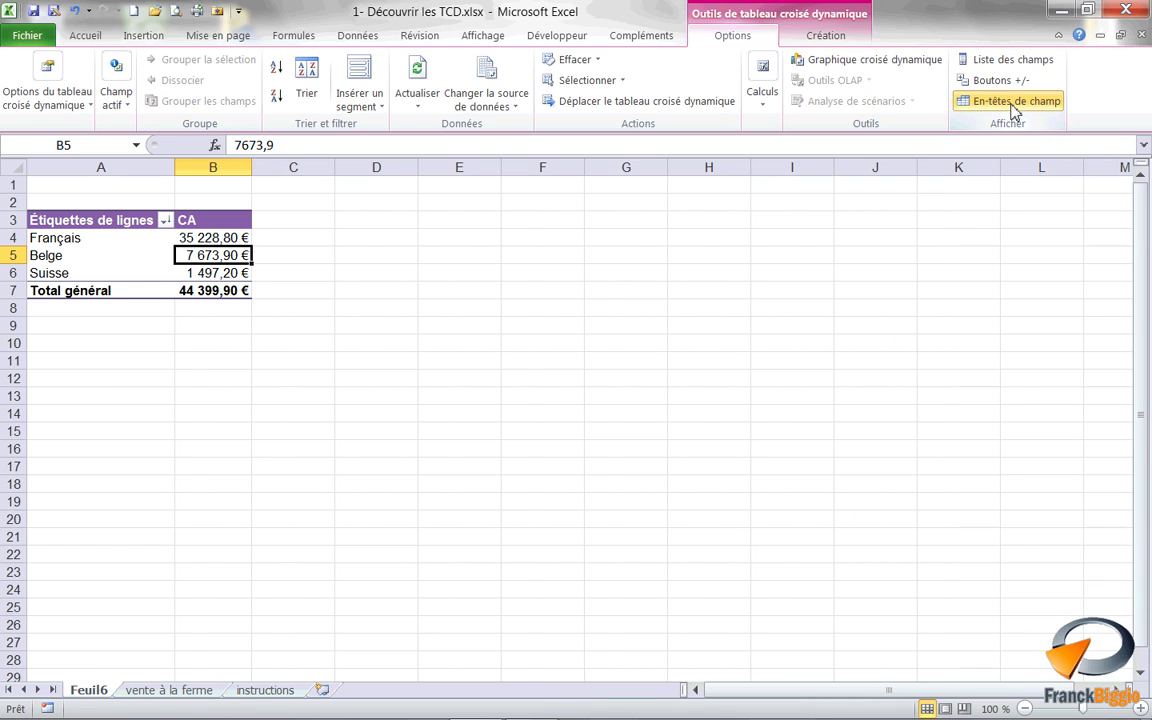
click(1011, 104)
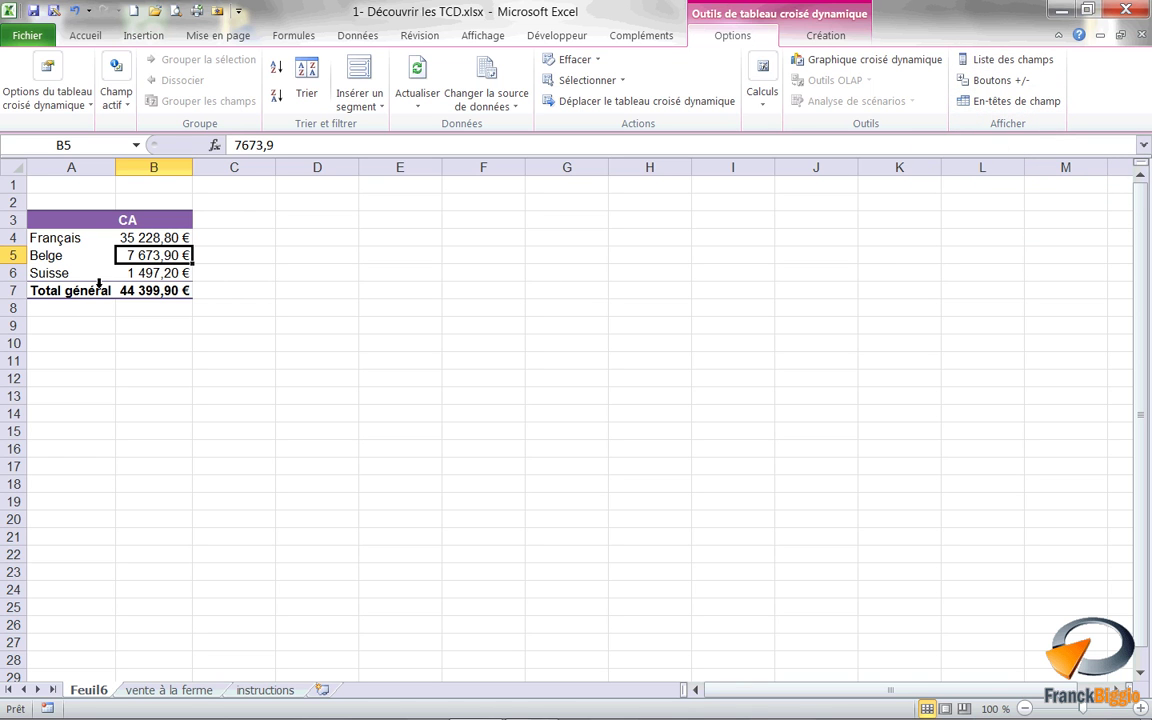
click(140, 290)
ctrl+scroll(124, 286, up, 3)
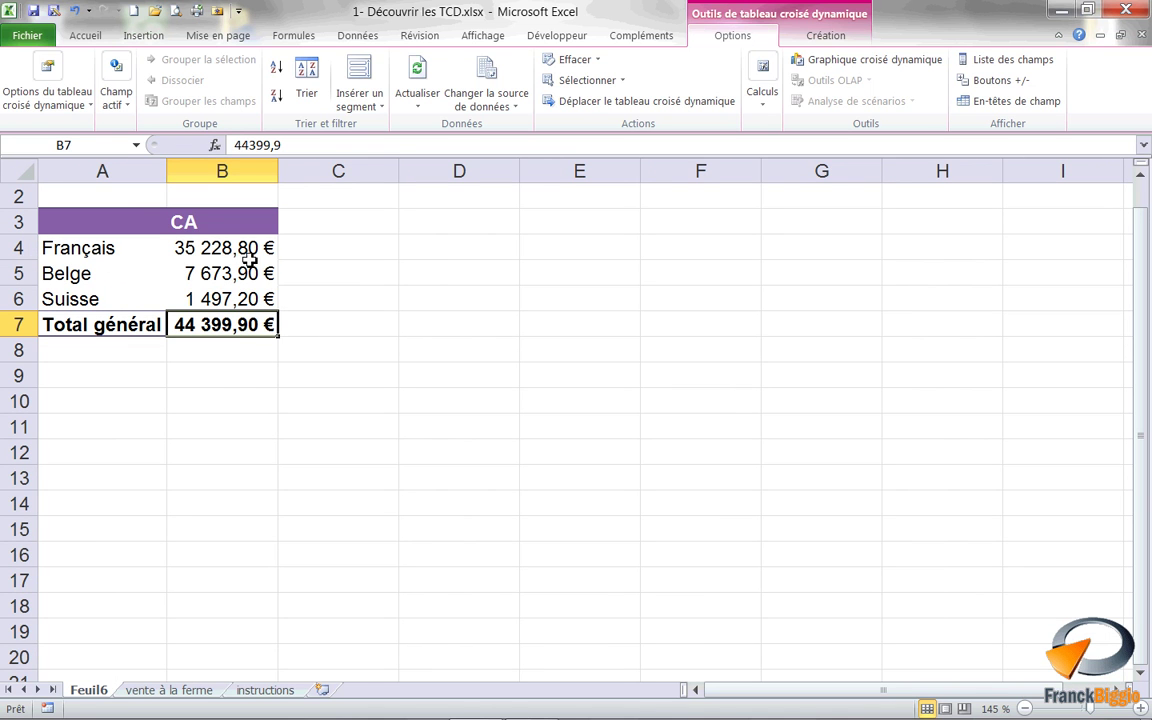
mouse_move(245, 300)
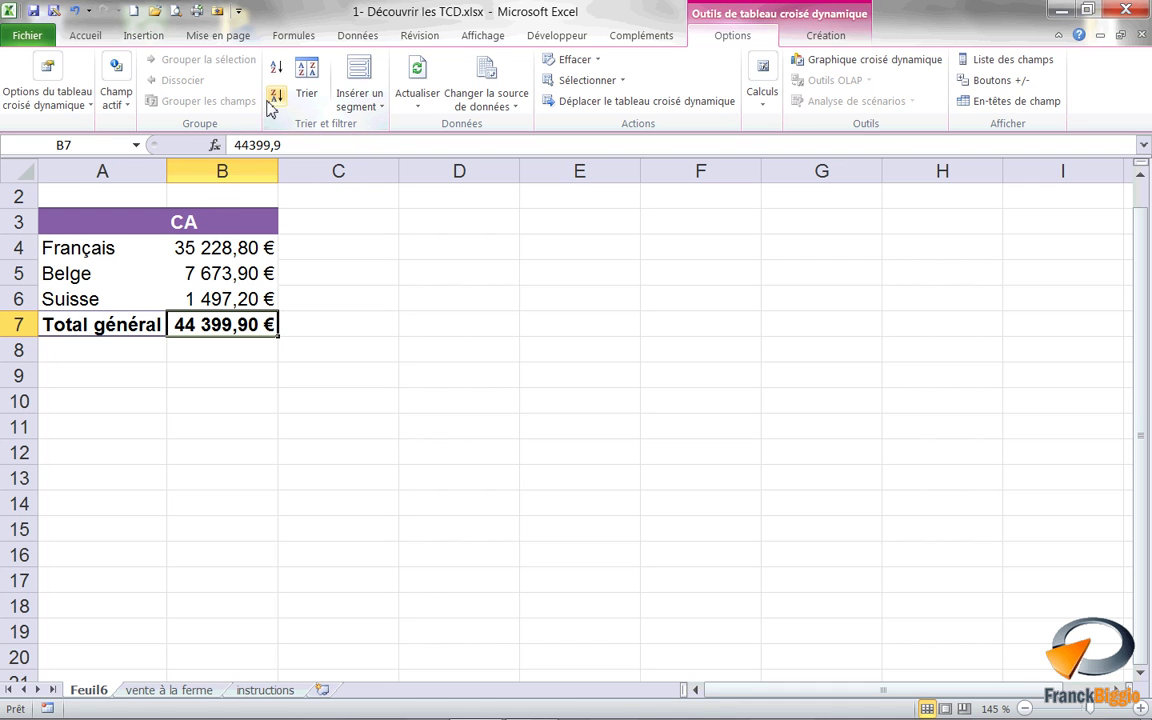
mouse_move(217, 283)
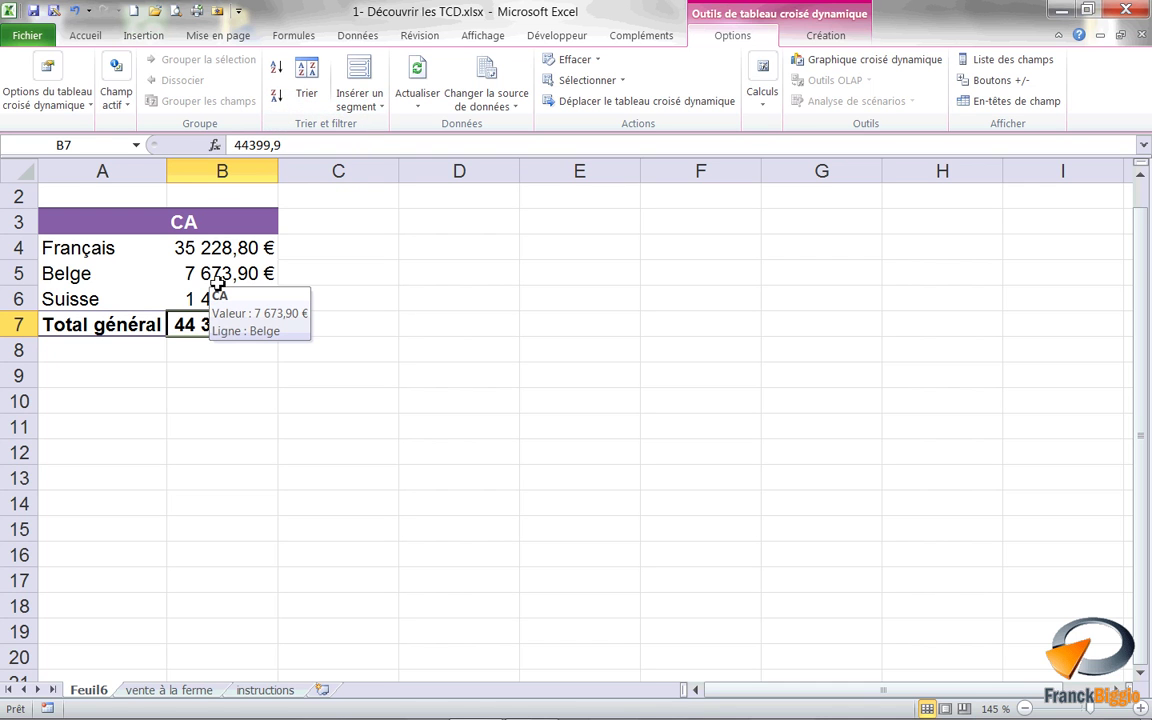